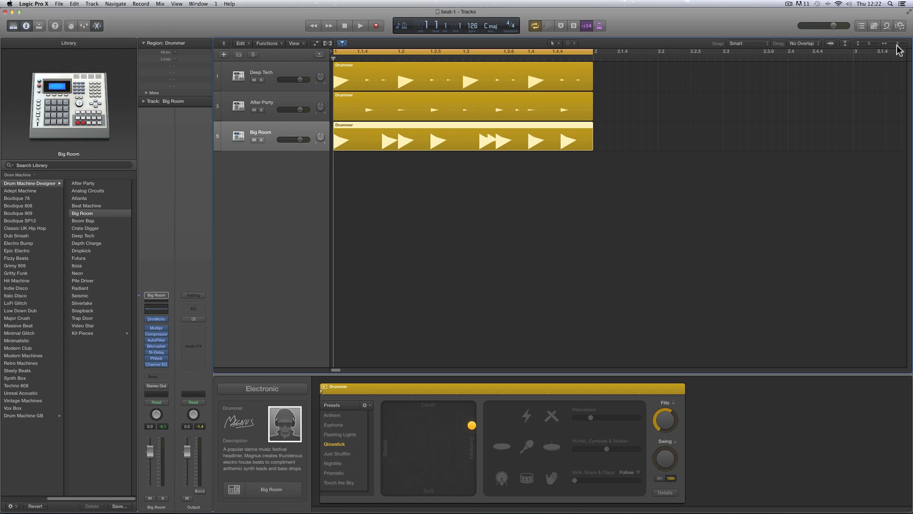
Step: Zoom the timeline out so more bars show beside the three one-bar Drummer regions
left_click_drag(897, 47, 896, 46)
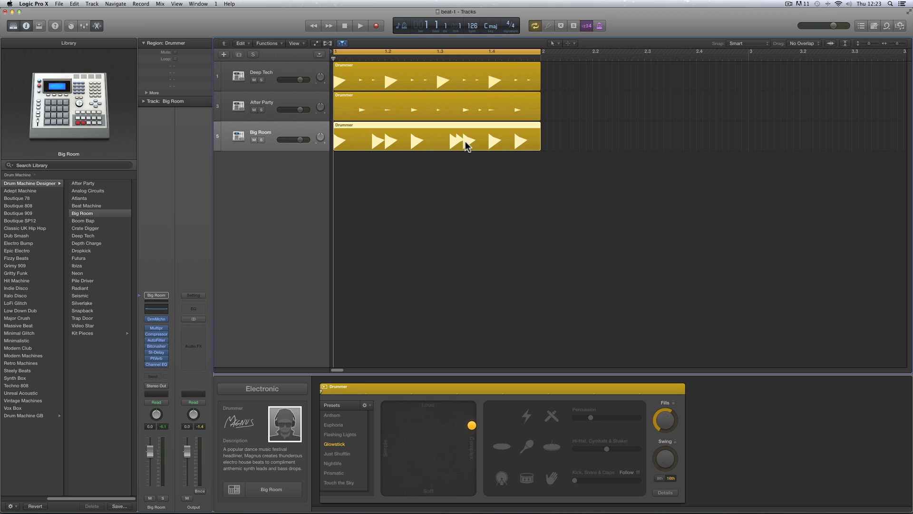
Step: Solo and play the Deep Tech track, toggle its drummer details, then unsolo it
left_click(301, 73)
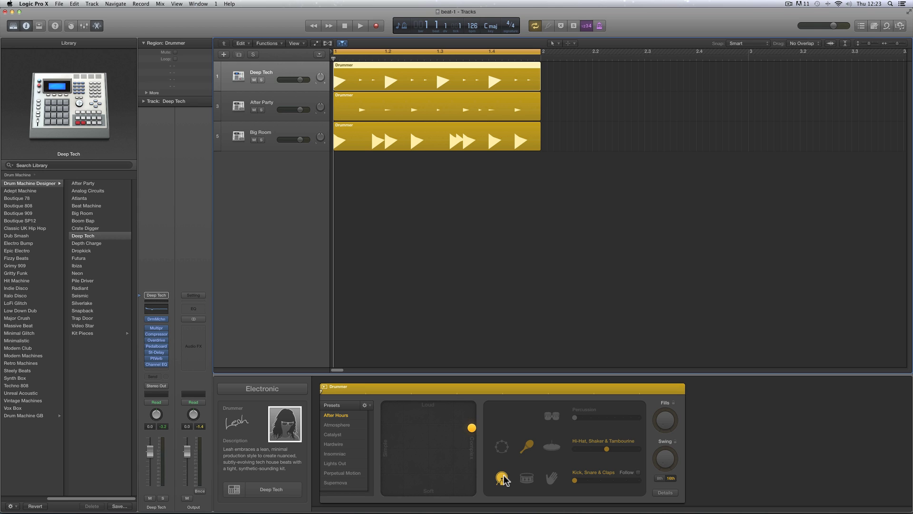
left_click(261, 80)
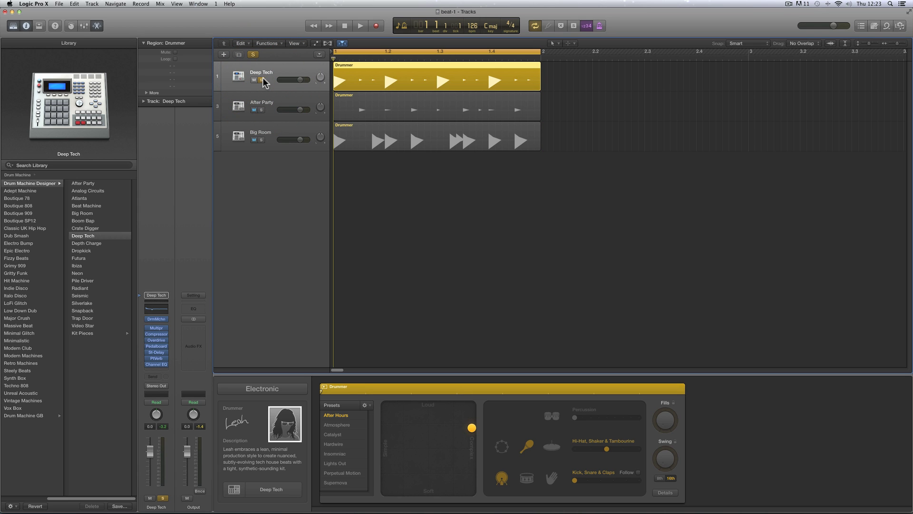
key("space")
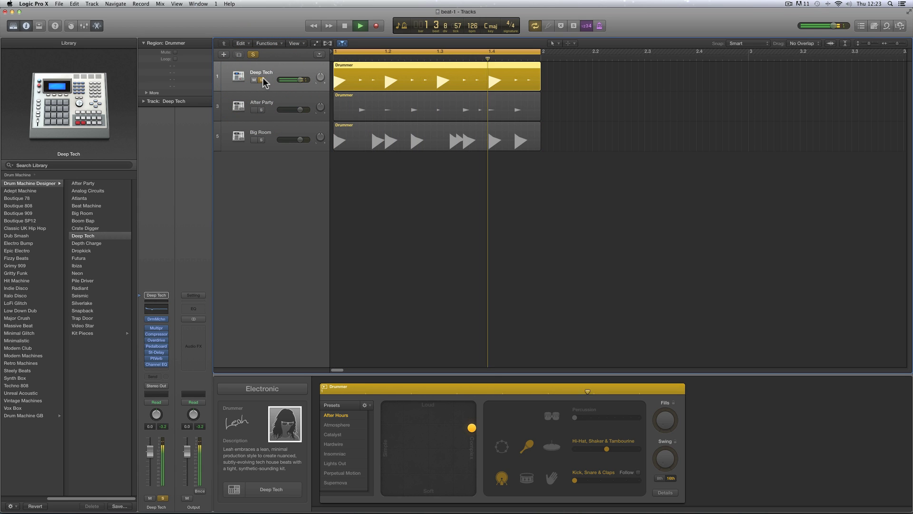
left_click(665, 492)
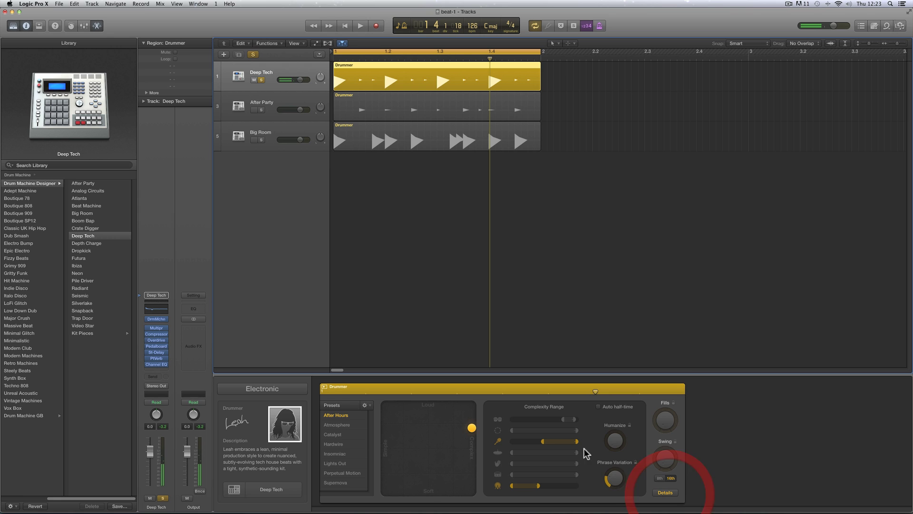
left_click(665, 492)
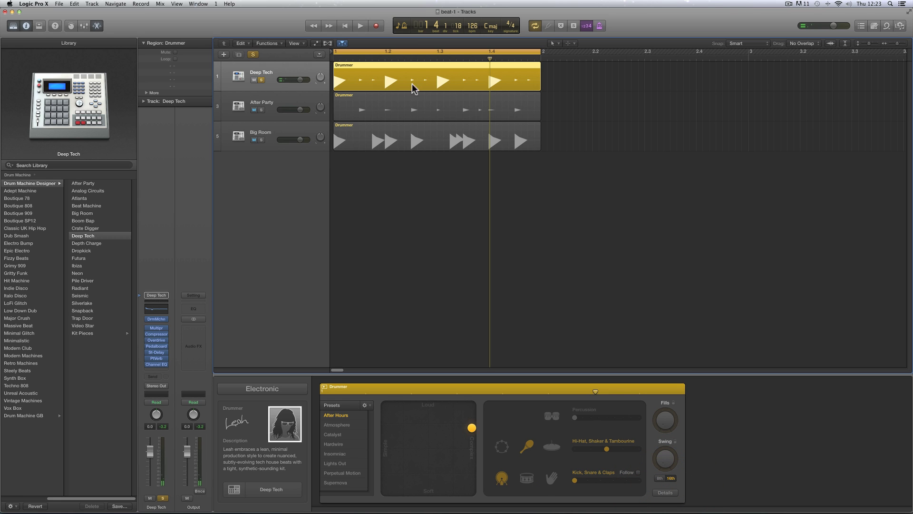
left_click(261, 80)
left_click(274, 103)
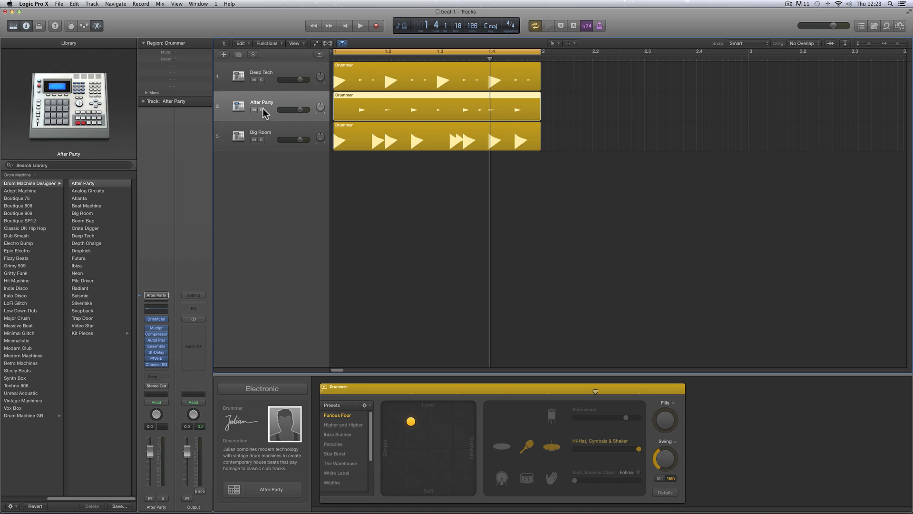
left_click(261, 110)
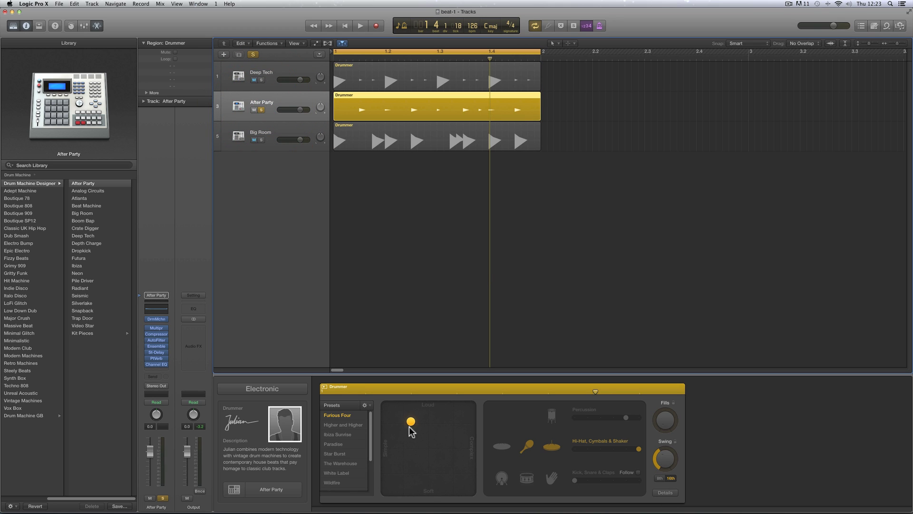
left_click(662, 493)
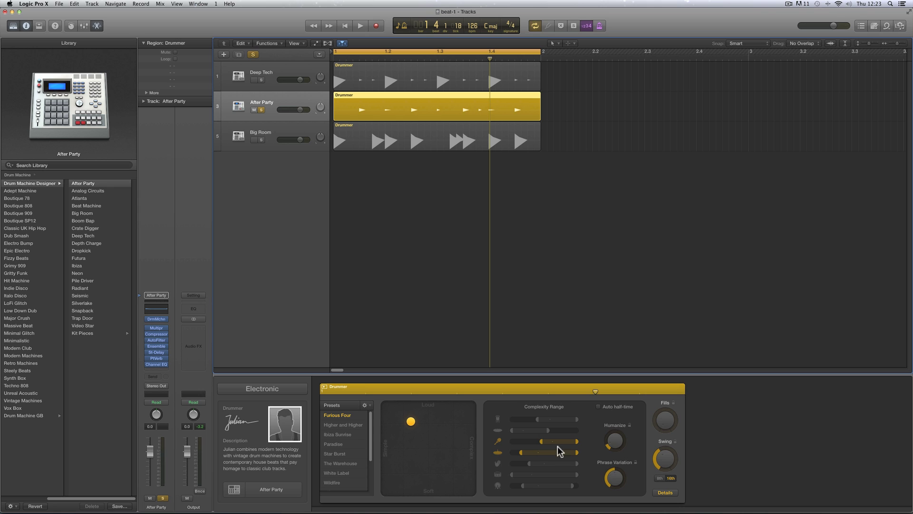
left_click(660, 494)
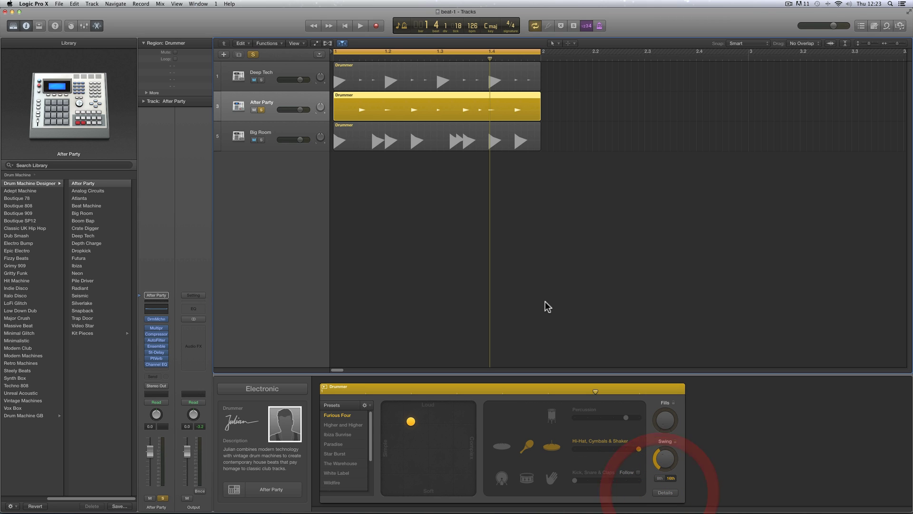
key("space")
key("space")
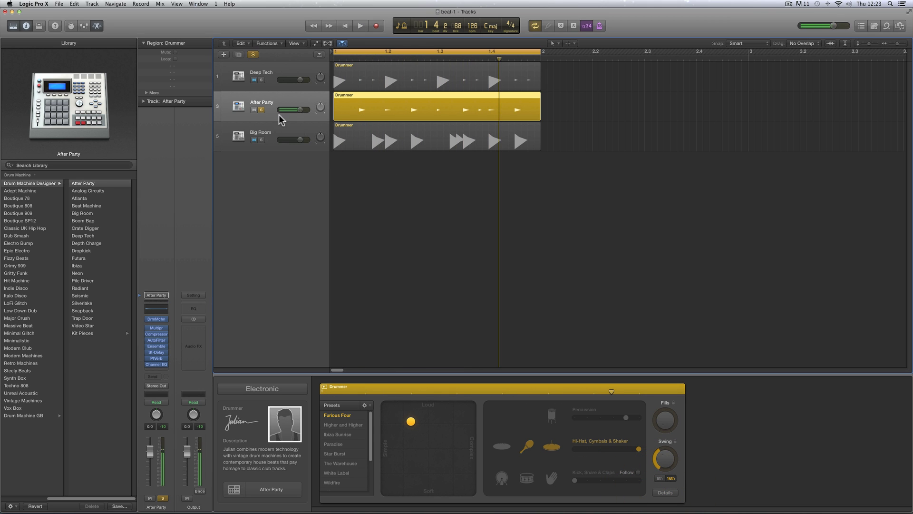
left_click(261, 111)
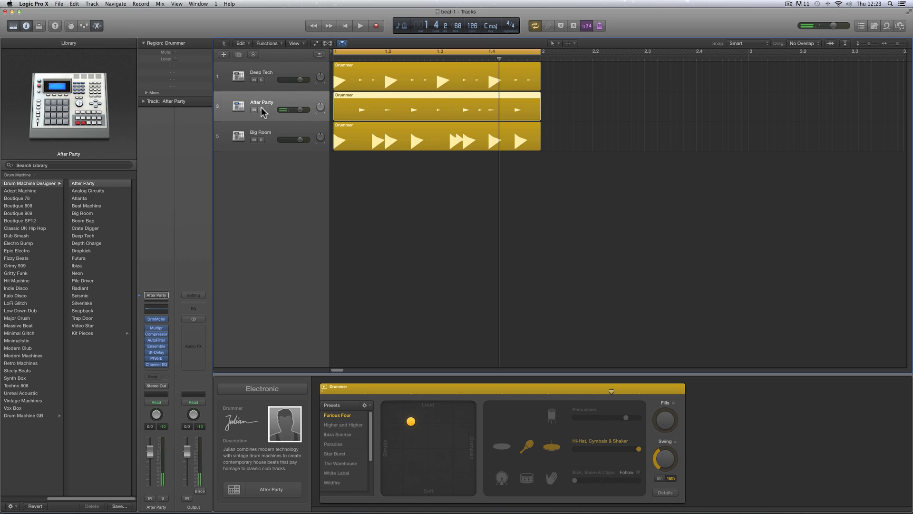
left_click(261, 110)
left_click(261, 80)
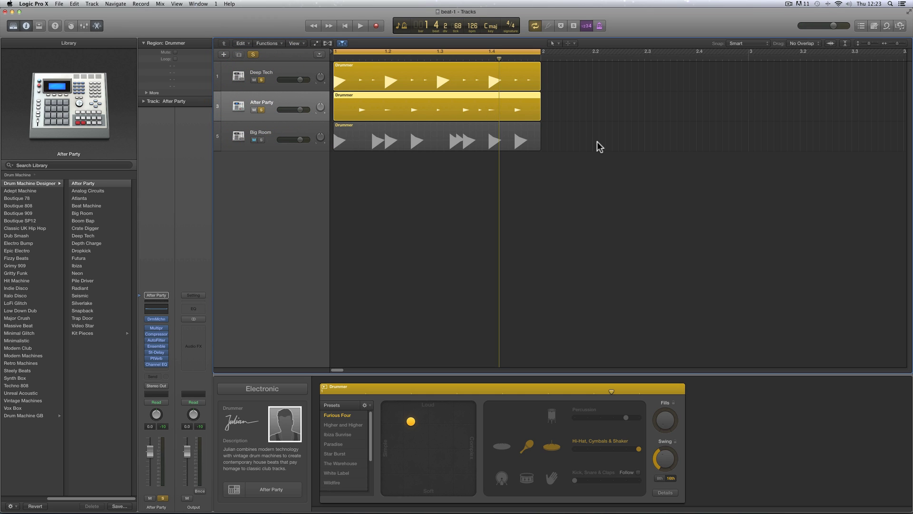
key("space")
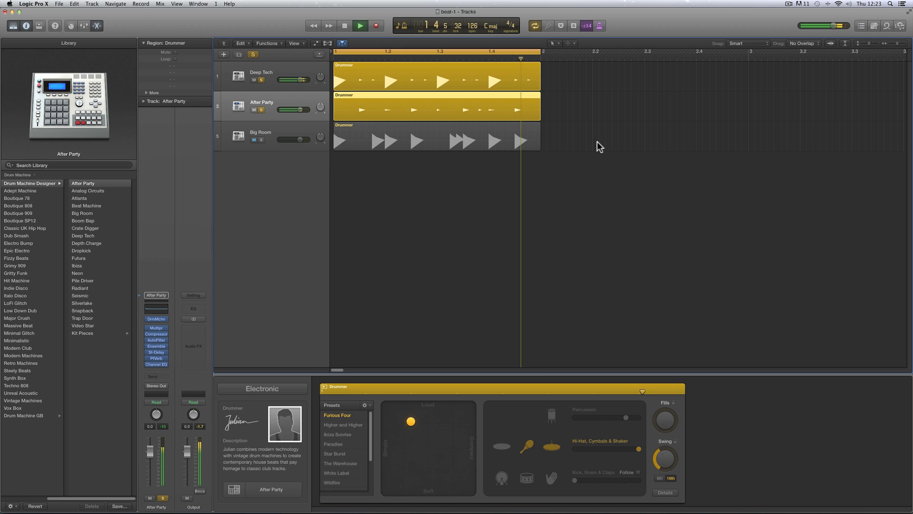
key("space")
Step: Clear the After Party and Deep Tech solos, solo Big Room, and select its Drummer region
left_click(261, 110)
left_click(261, 80)
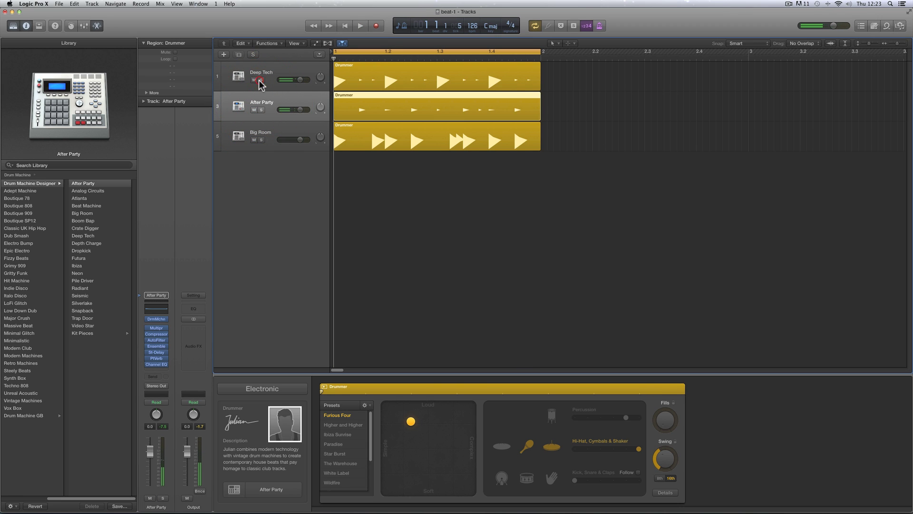
left_click(262, 140)
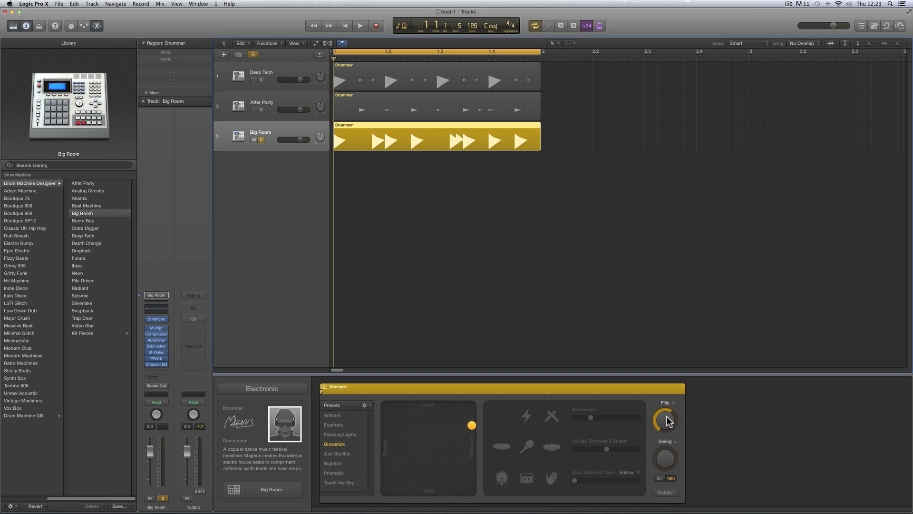
left_click(392, 125)
Step: Play Big Room alone, then unsolo it and play all three beat-1 drummers together
key("space")
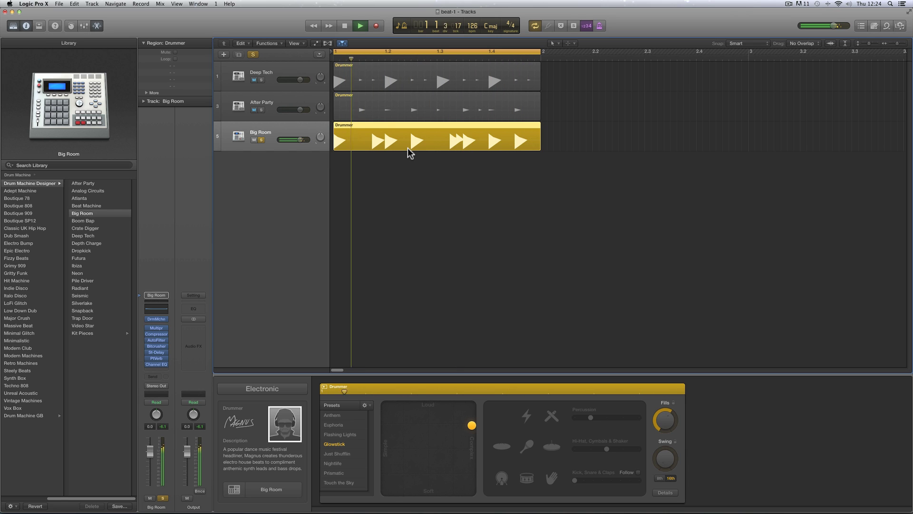
key("space")
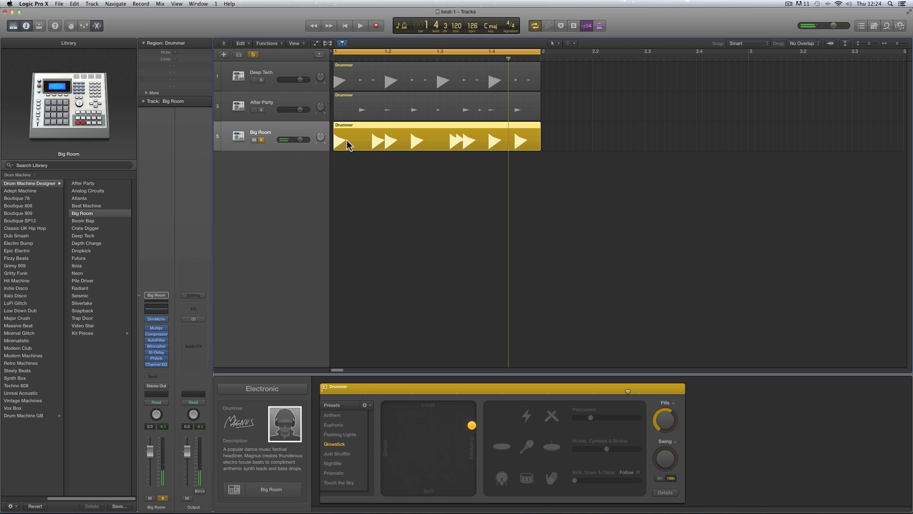
left_click(263, 140)
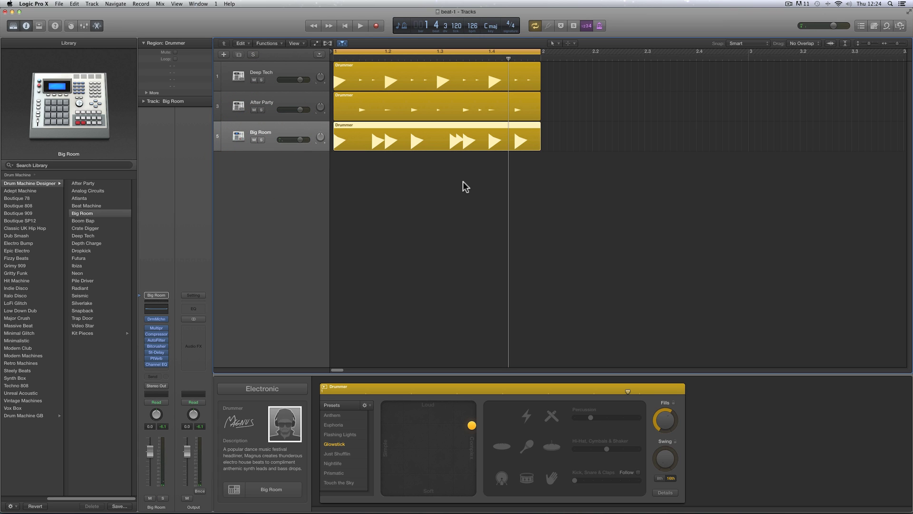
key("space")
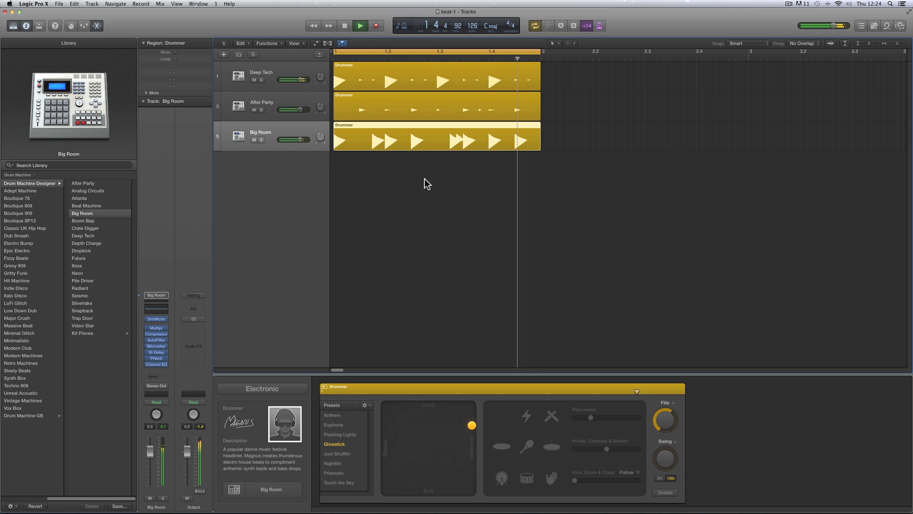
key("space")
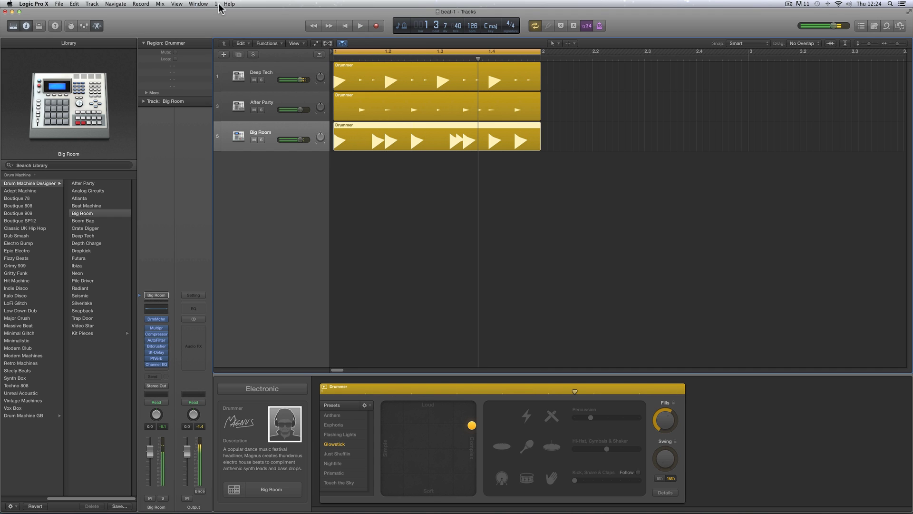
Step: Switch to the beat-2 project, check Deep Tech's Swing amount, and select After Party
left_click(205, 5)
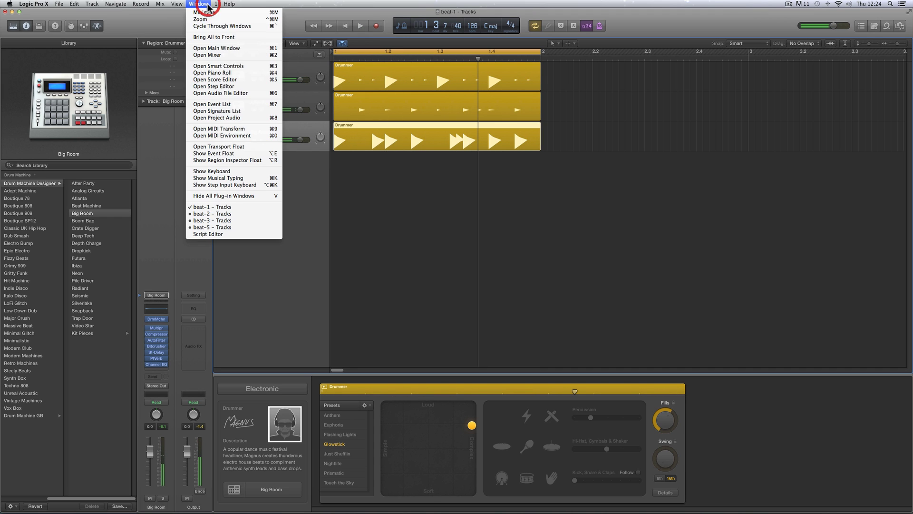
left_click(223, 213)
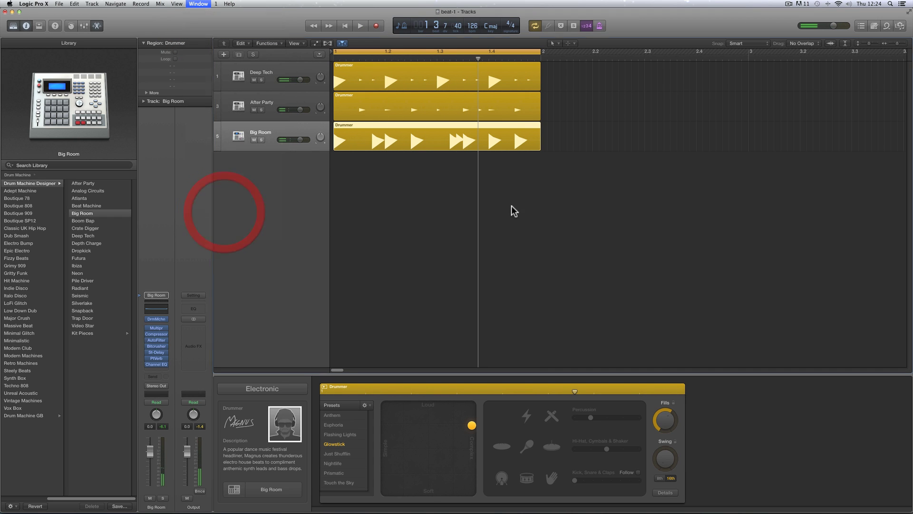
left_click(284, 74)
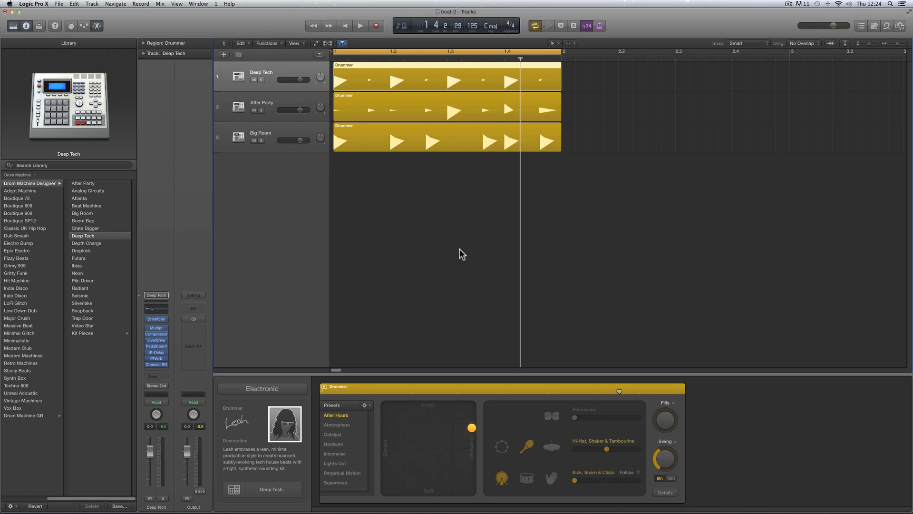
left_click(665, 465)
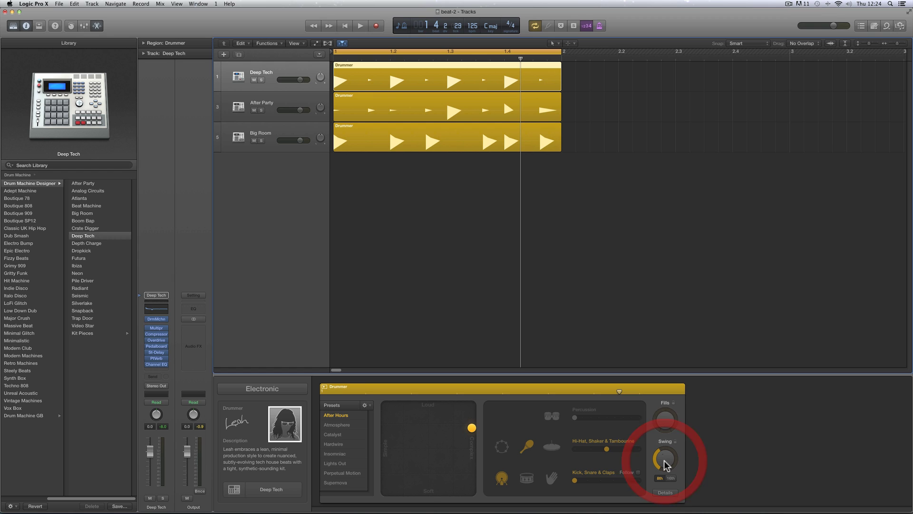
left_click(283, 103)
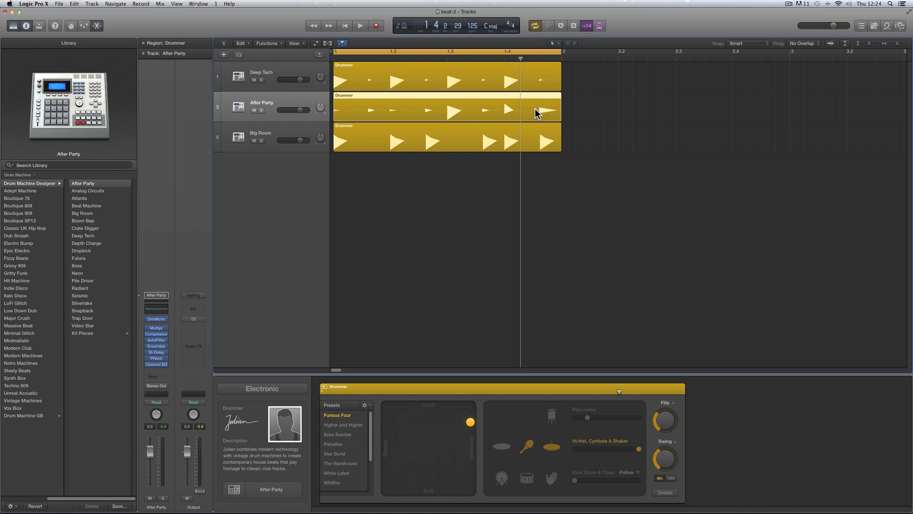
Step: Check After Party's Swing, select Big Room's Magnus drummer, and play the beat-2 arrangement
left_click(665, 462)
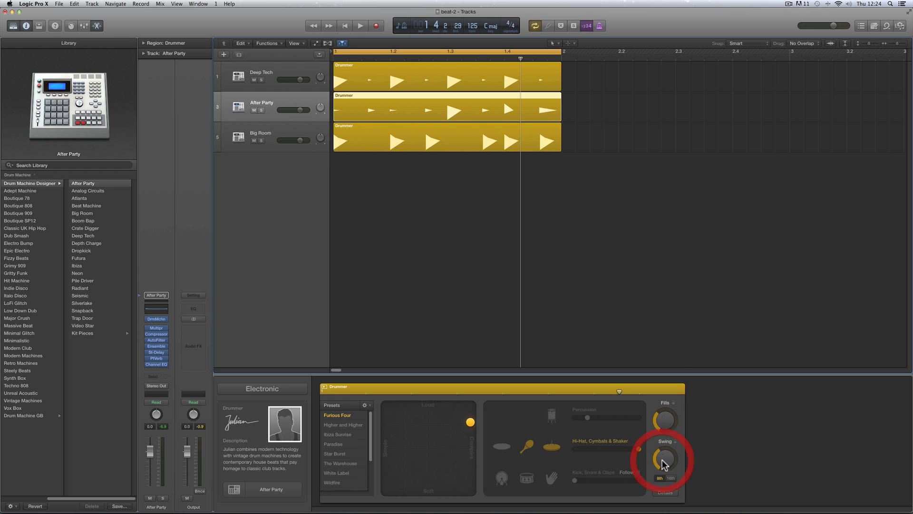
left_click(287, 133)
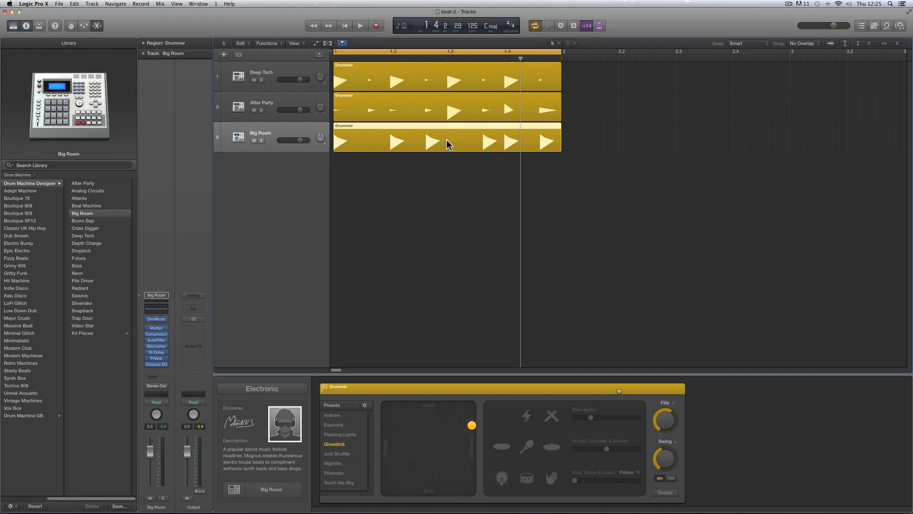
key("space")
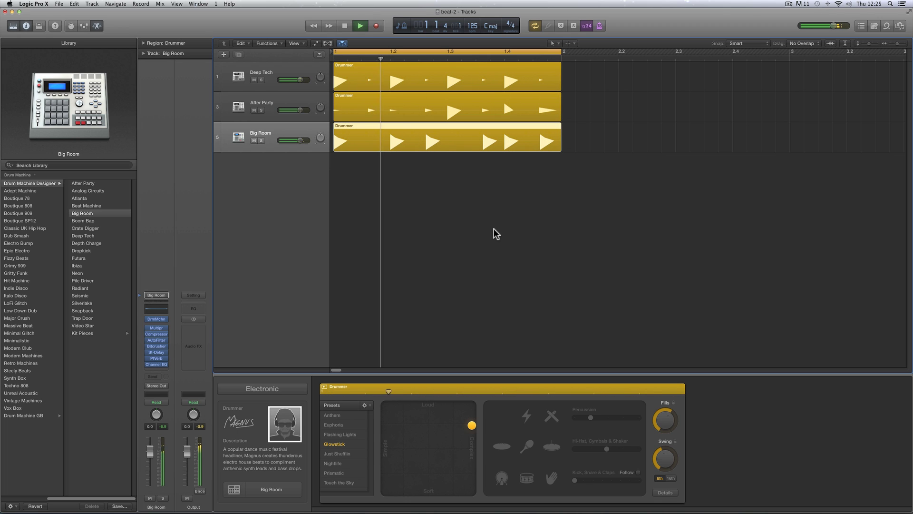
key("space")
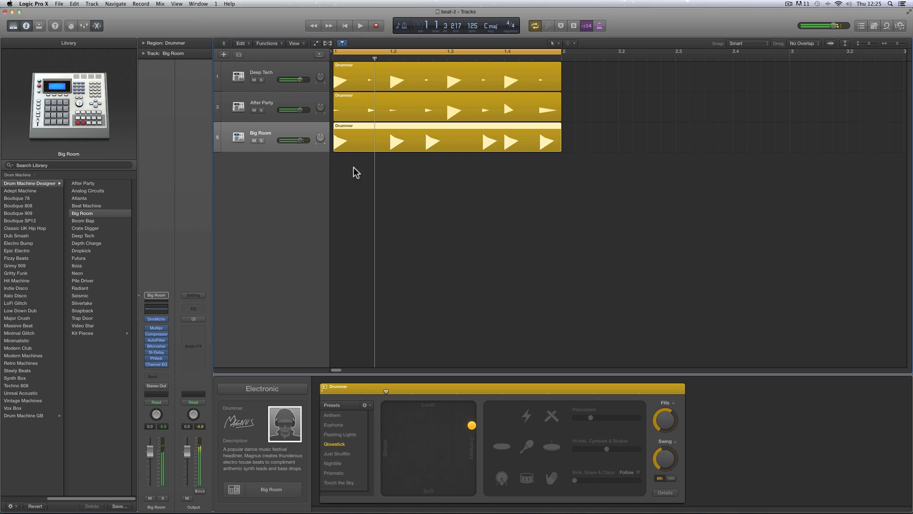
Step: Switch to beat-3 and view the Deep Tech, After Party and Big Room drummers in turn
left_click(203, 7)
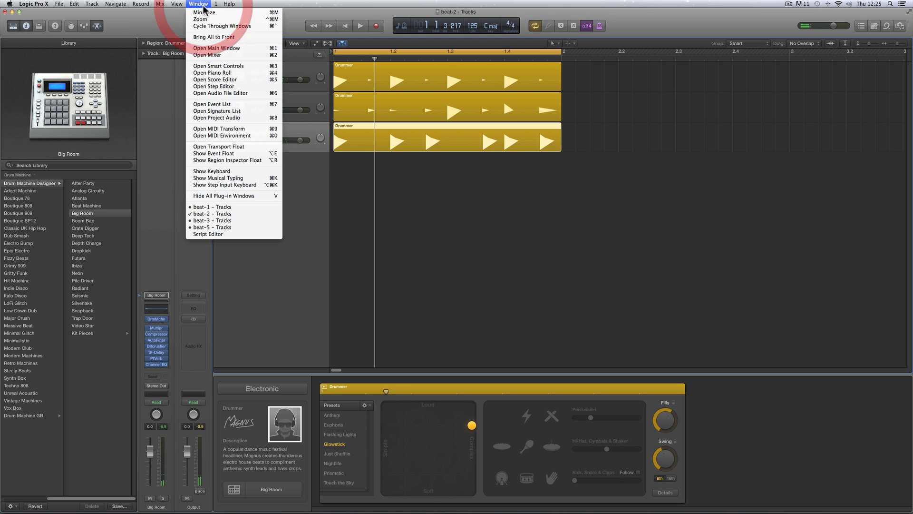
left_click(219, 220)
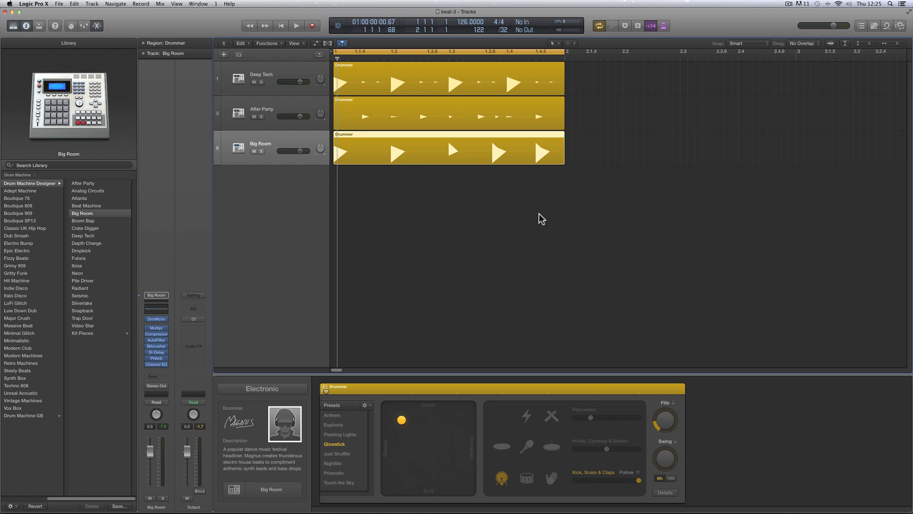
left_click(295, 76)
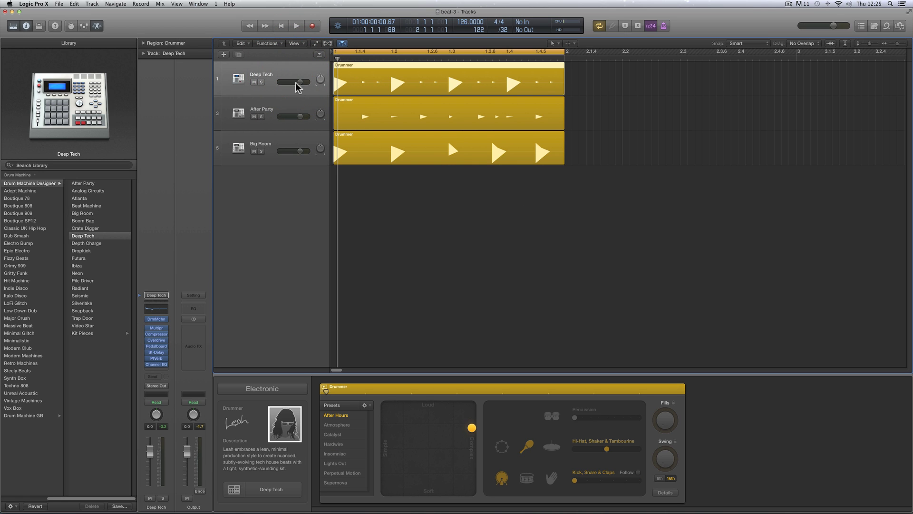
left_click(300, 103)
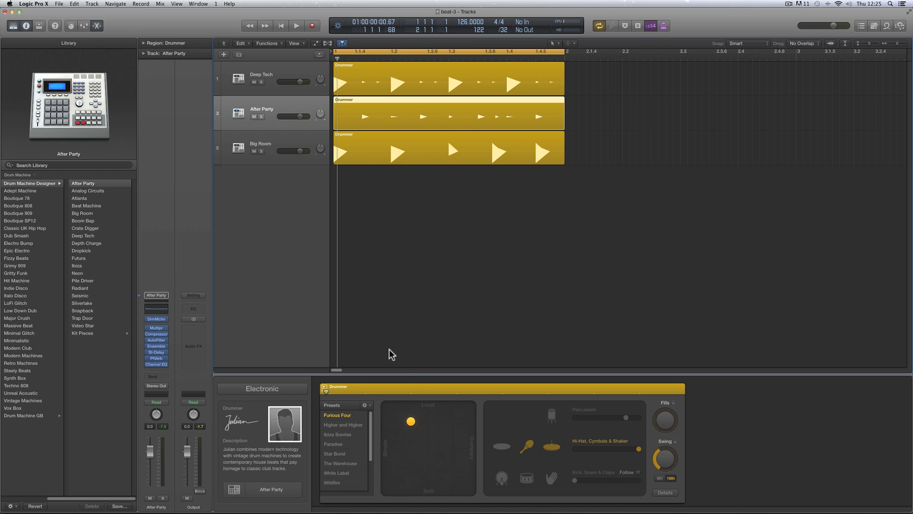
left_click(299, 141)
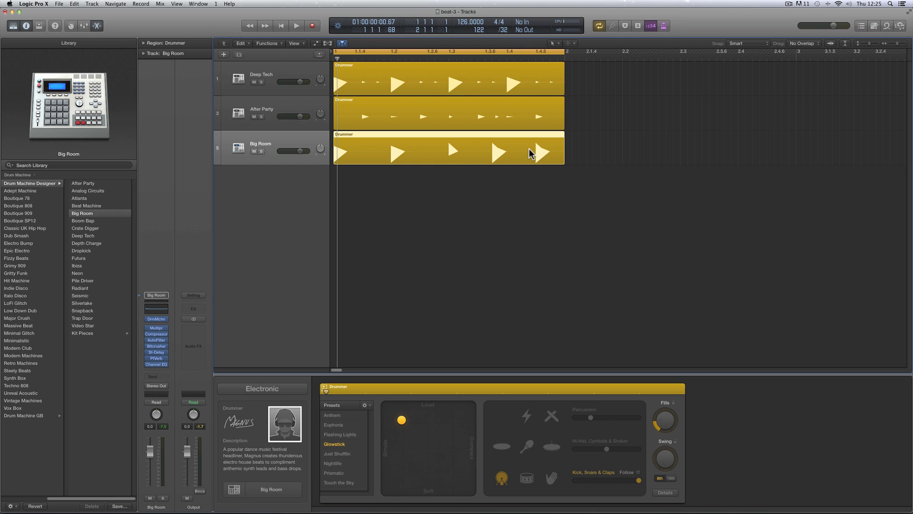
Step: Play the beat-3 arrangement, stop it, and return the playhead to the project start
key("space")
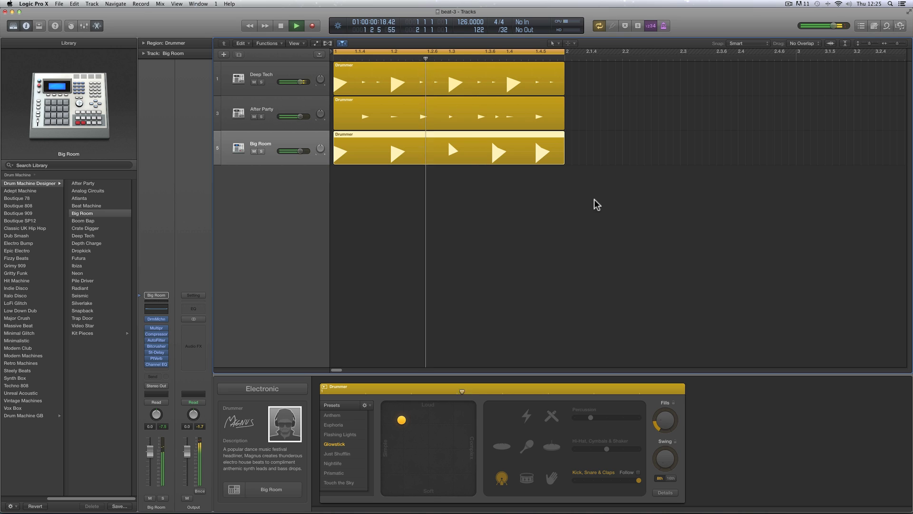
key("space")
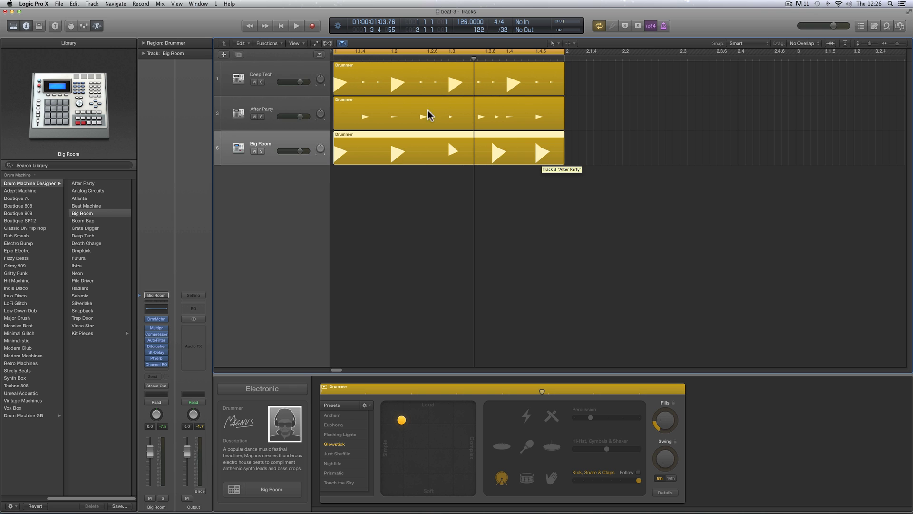
left_click(280, 26)
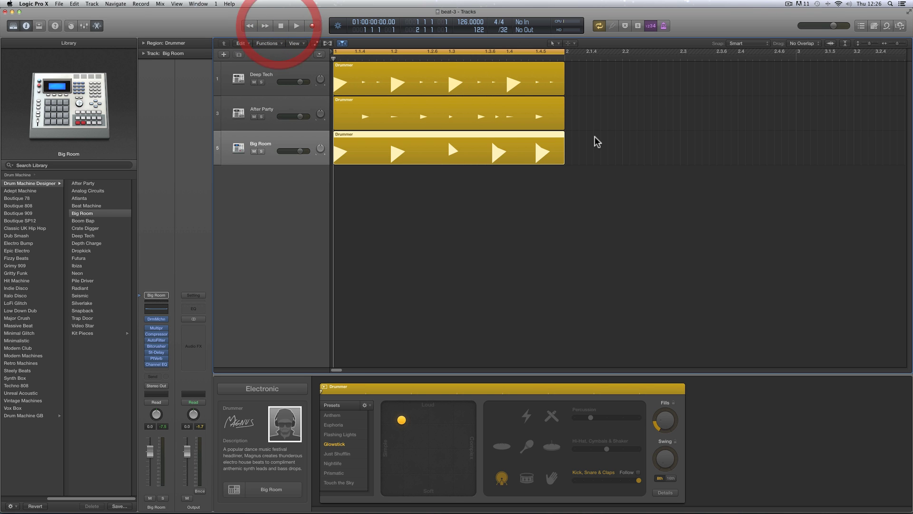